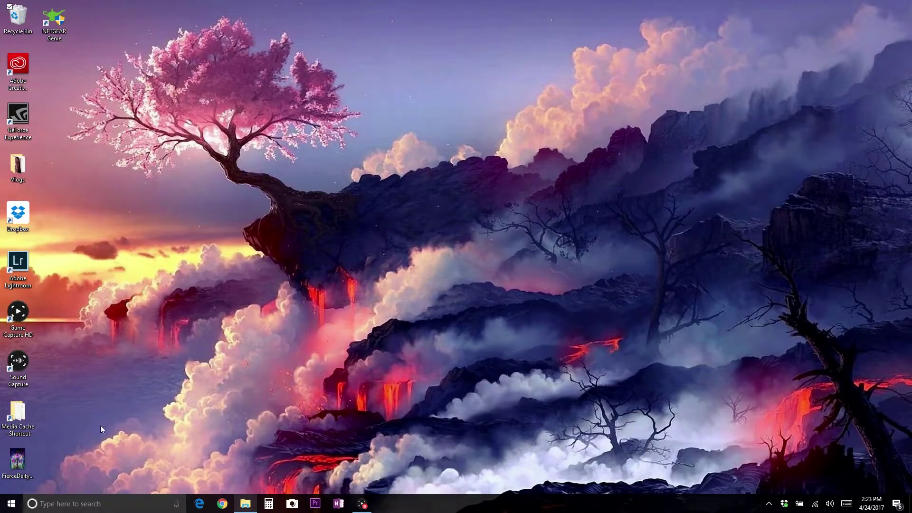
Open Microsoft Store from the Start menu and start a search
{"action": "left_click", "coordinate": [11, 503]}
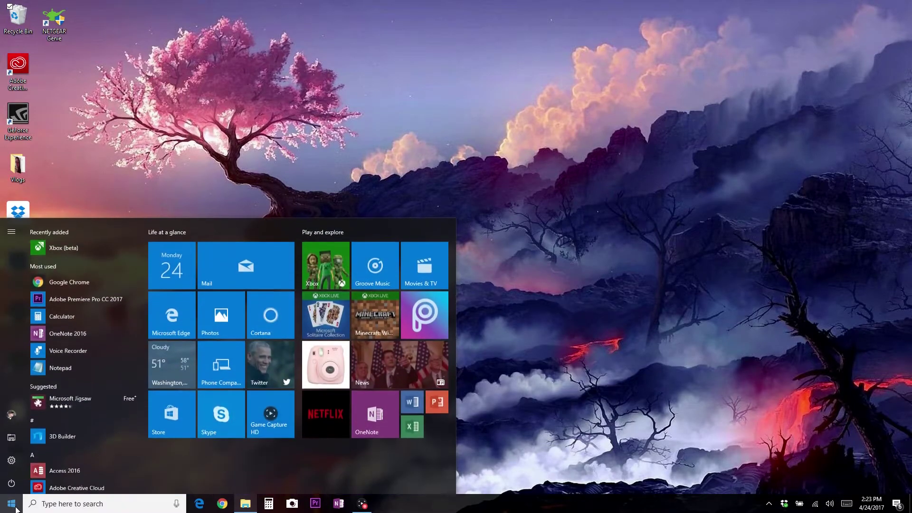
{"action": "left_click", "coordinate": [176, 416]}
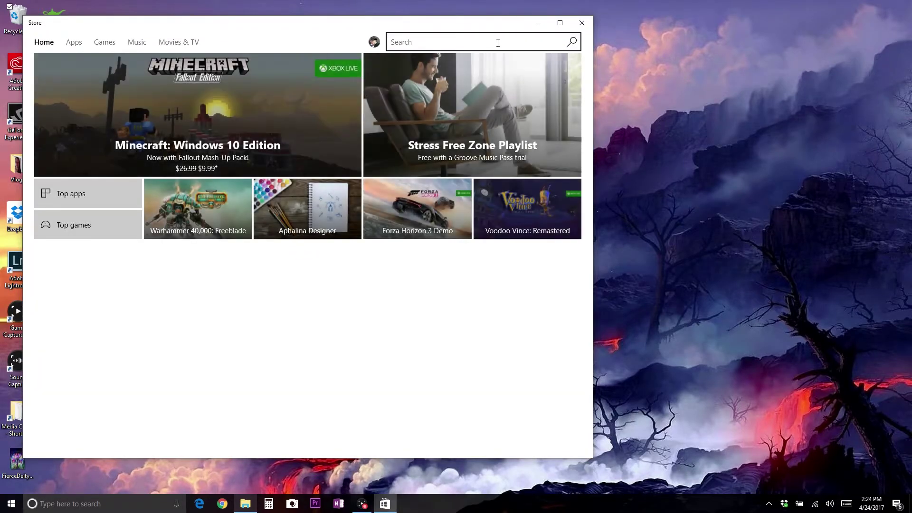
{"action": "left_click", "coordinate": [497, 42]}
{"action": "type", "text": "xbo"}
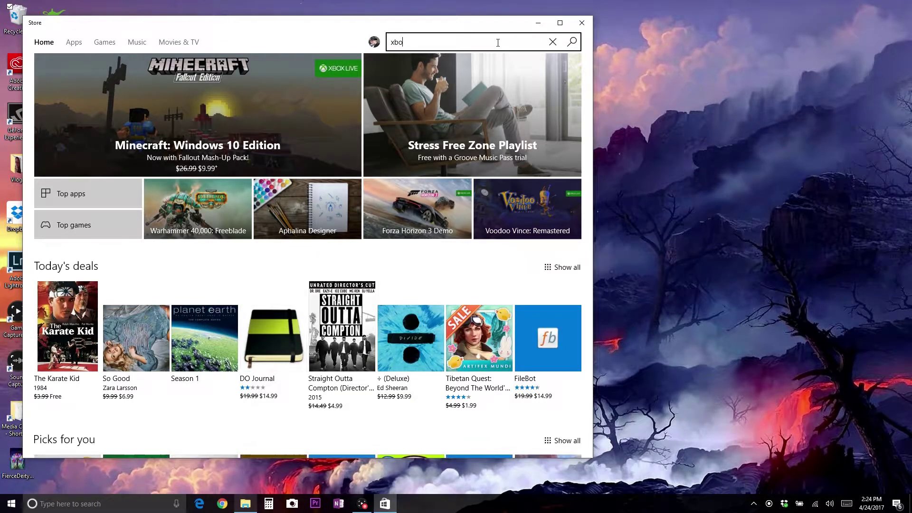
{"action": "type", "text": "x beta"}
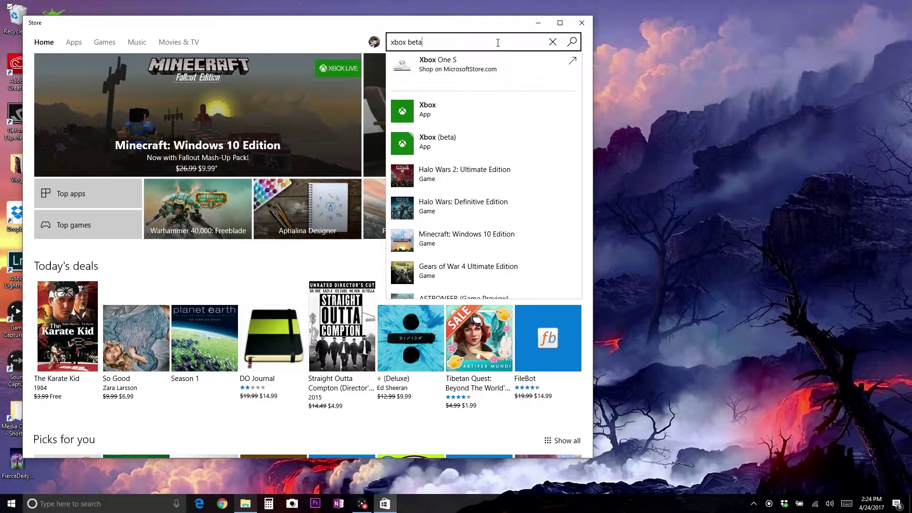
Go to the Xbox (beta) Store page and launch the installed app
{"action": "left_click", "coordinate": [467, 62]}
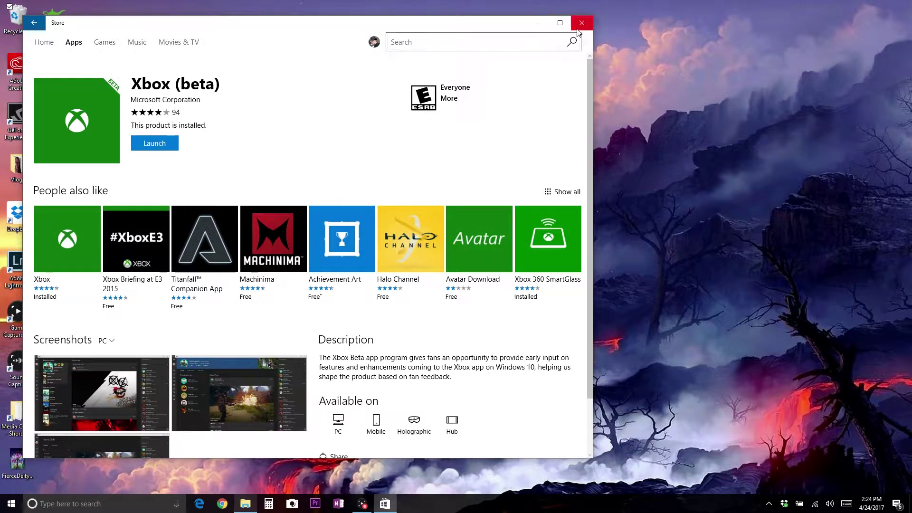
{"action": "left_click", "coordinate": [169, 149]}
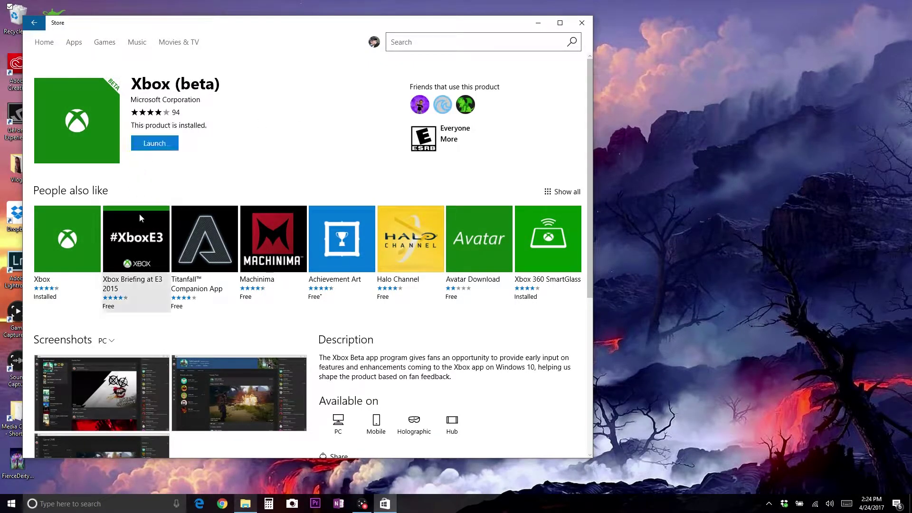
{"action": "left_click", "coordinate": [147, 142]}
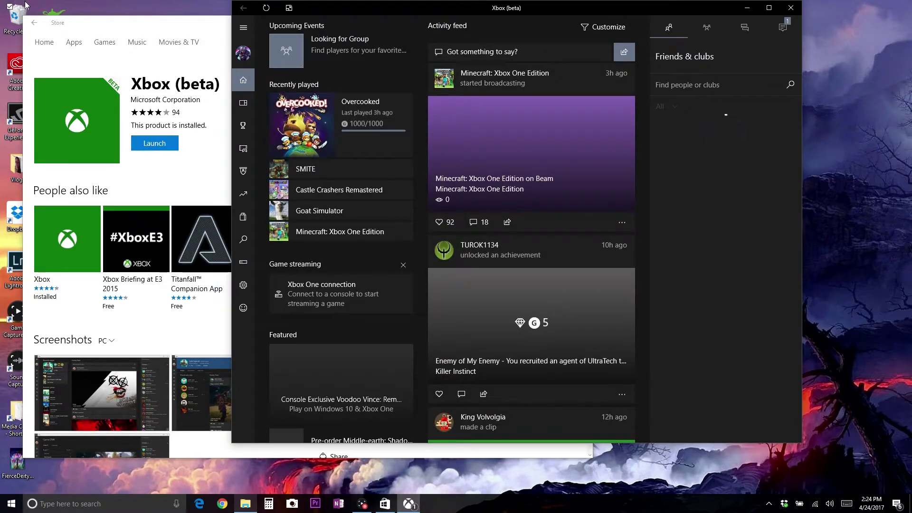
From your Xbox profile's Customize screen, choose a custom gamerpic from the computer
{"action": "left_click", "coordinate": [245, 57]}
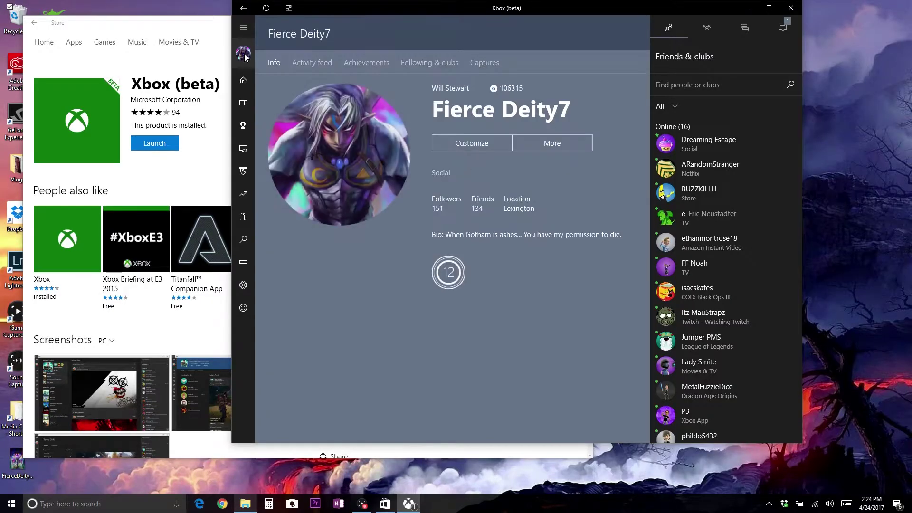
{"action": "left_click", "coordinate": [472, 144]}
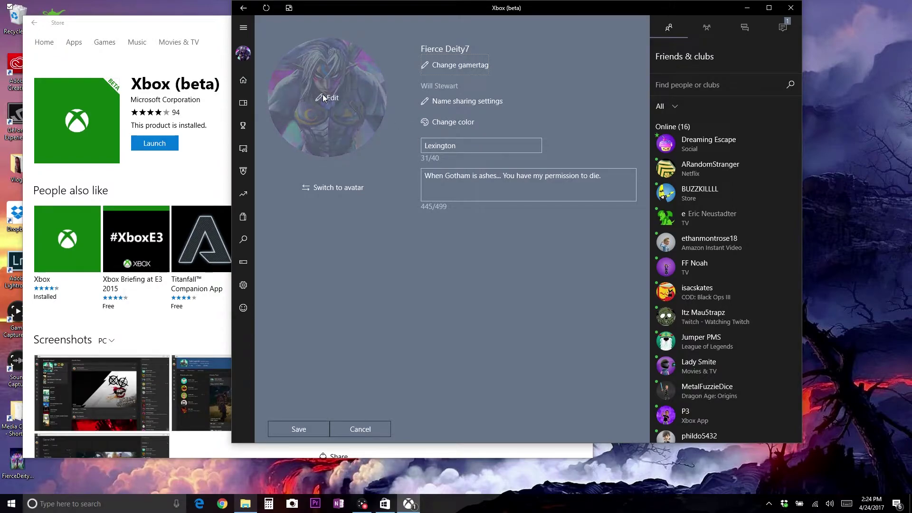
{"action": "left_click", "coordinate": [323, 94]}
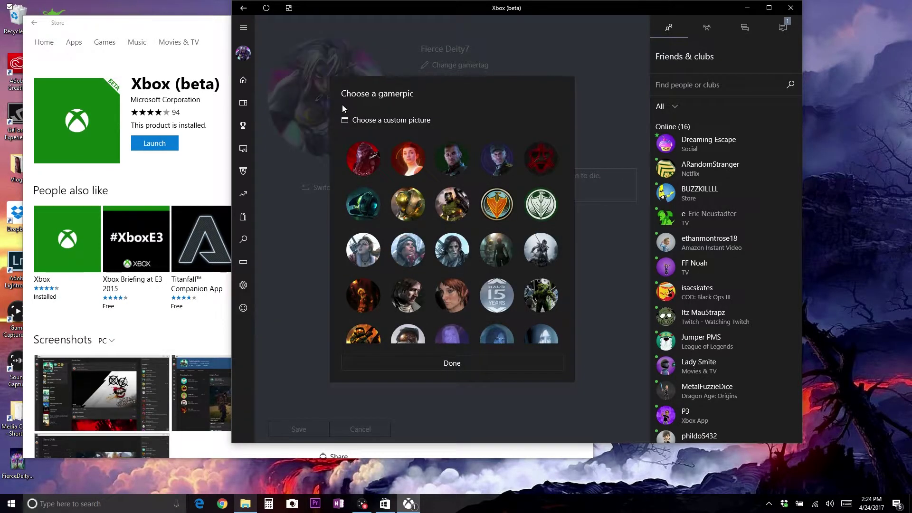
{"action": "left_click", "coordinate": [366, 121]}
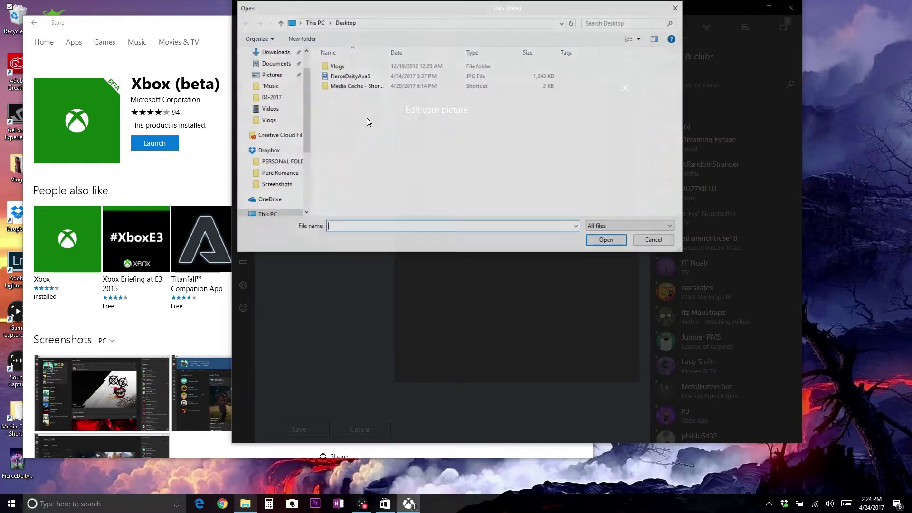
Load FierceDeityAva5, zoom and centre it in the circle, and accept the crop
{"action": "left_click", "coordinate": [349, 76]}
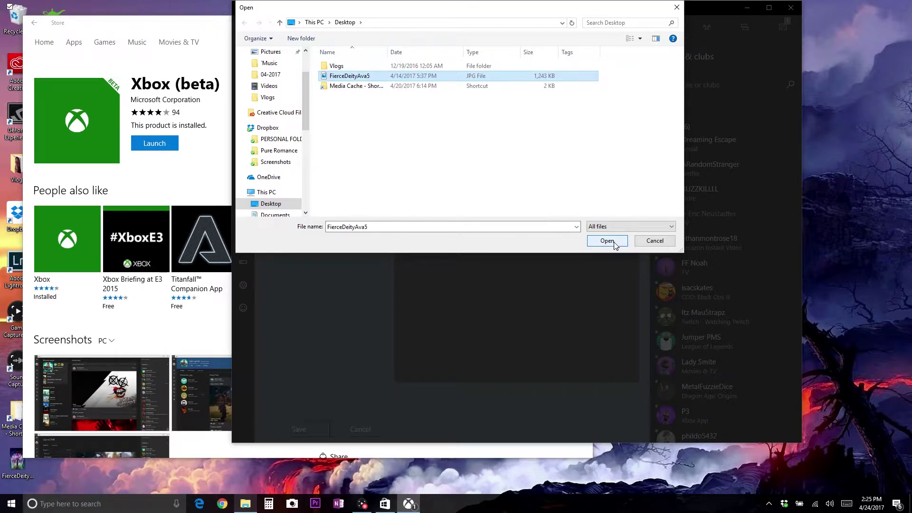
{"action": "left_click", "coordinate": [608, 242]}
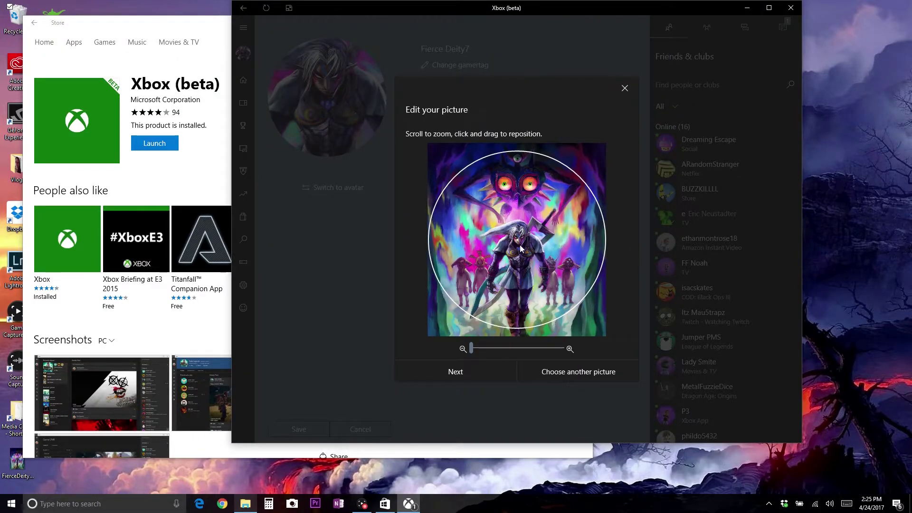
{"action": "left_click_drag", "start_coordinate": [471, 349], "coordinate": [547, 347]}
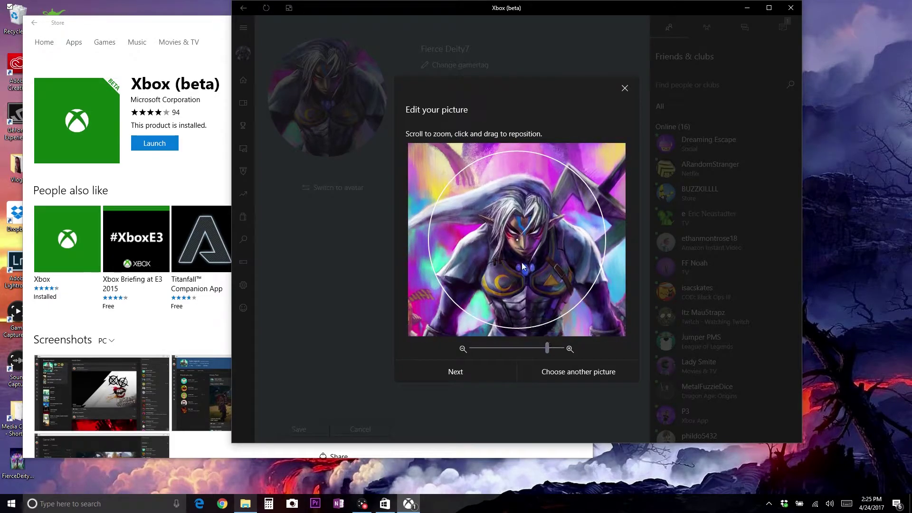
{"action": "left_click_drag", "start_coordinate": [522, 263], "coordinate": [514, 233]}
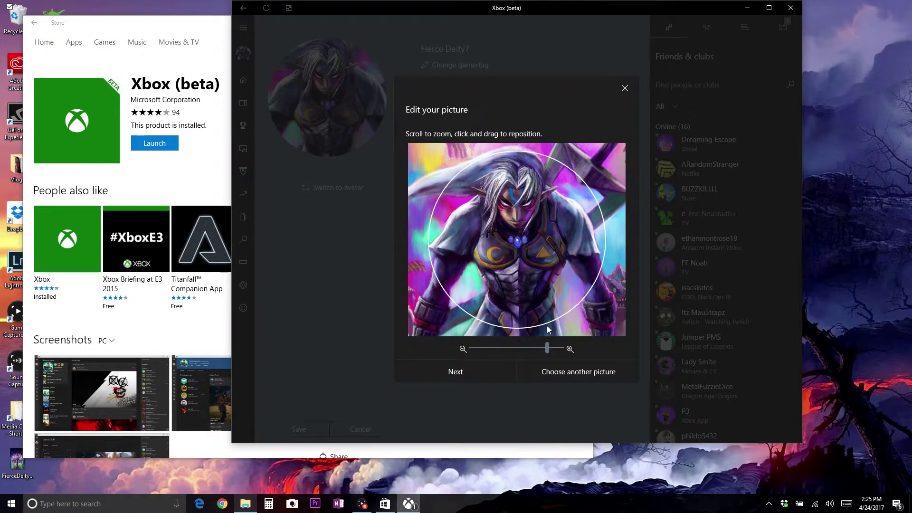
{"action": "left_click_drag", "start_coordinate": [547, 348], "coordinate": [560, 350]}
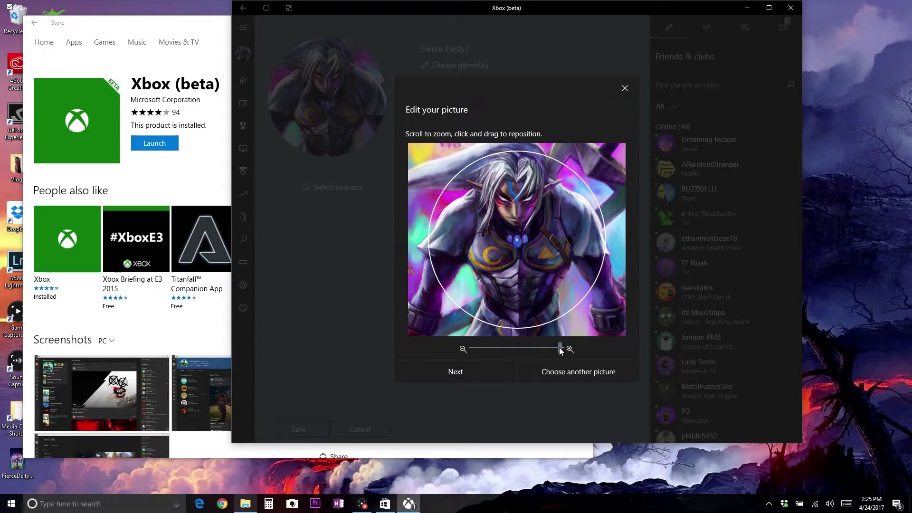
{"action": "left_click", "coordinate": [466, 371]}
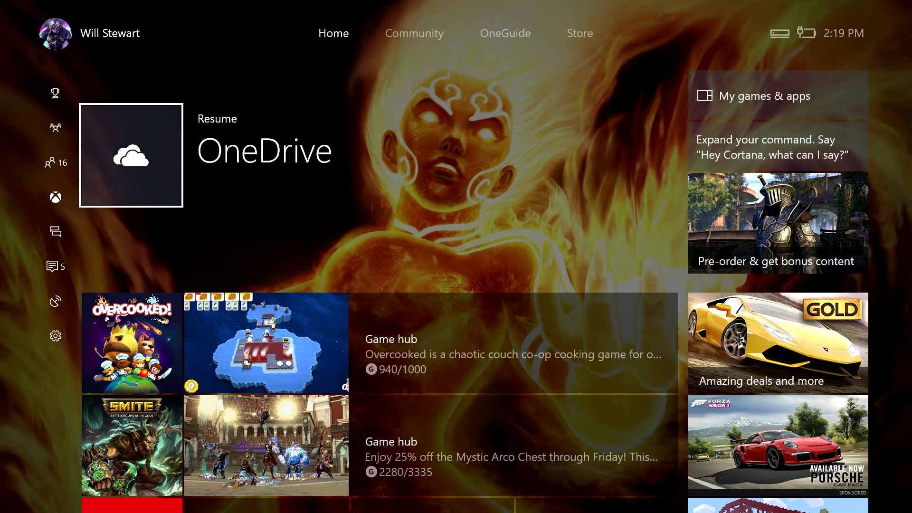
On the console, open the signed-in account's profile customization screen from the guide
{"action": "key", "text": "Left"}
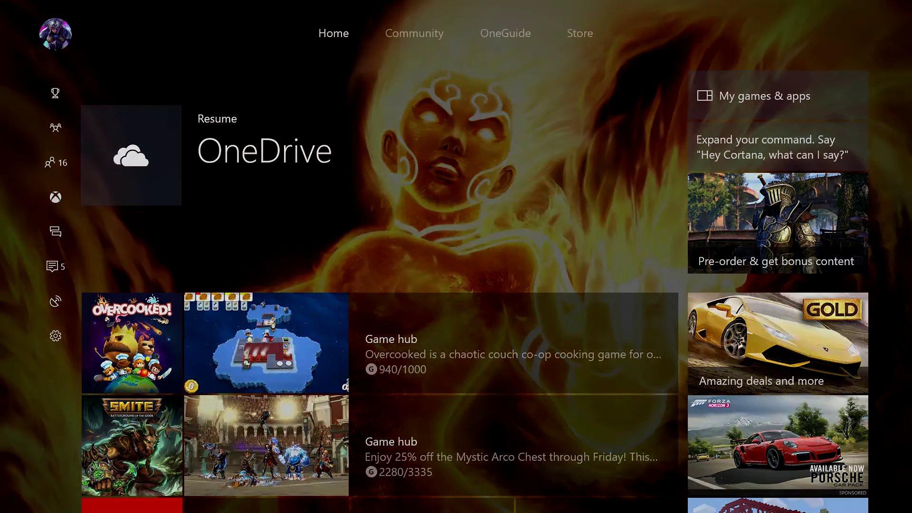
{"action": "key", "text": "Up"}
{"action": "key", "text": "Up"}
{"action": "key", "text": "Up"}
{"action": "key", "text": "Up"}
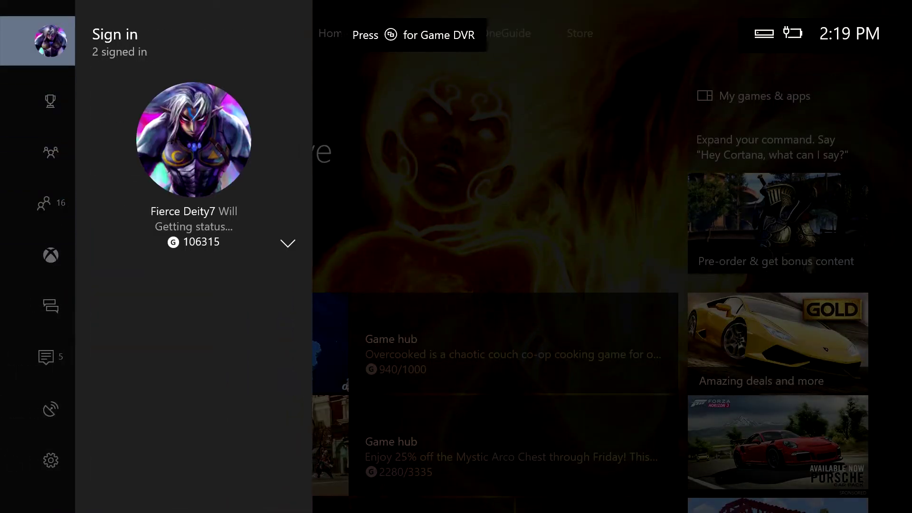
{"action": "key", "text": "Return"}
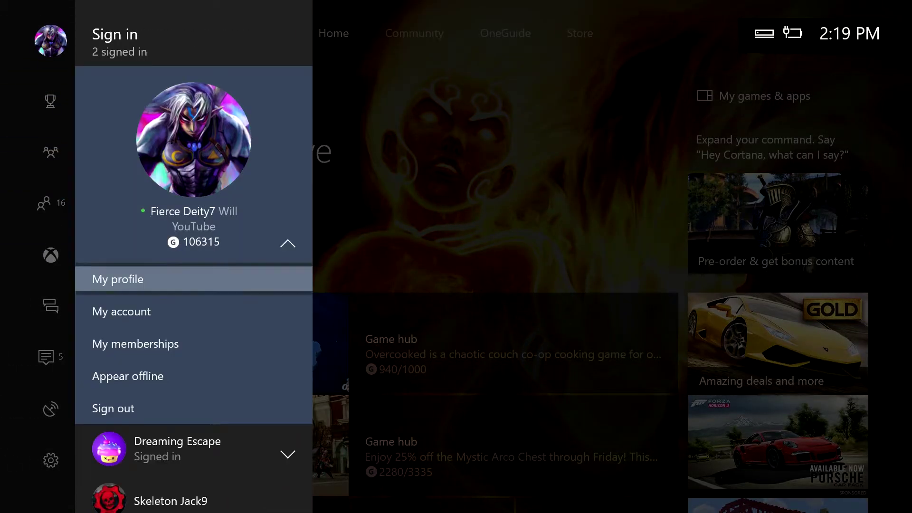
{"action": "key", "text": "Return"}
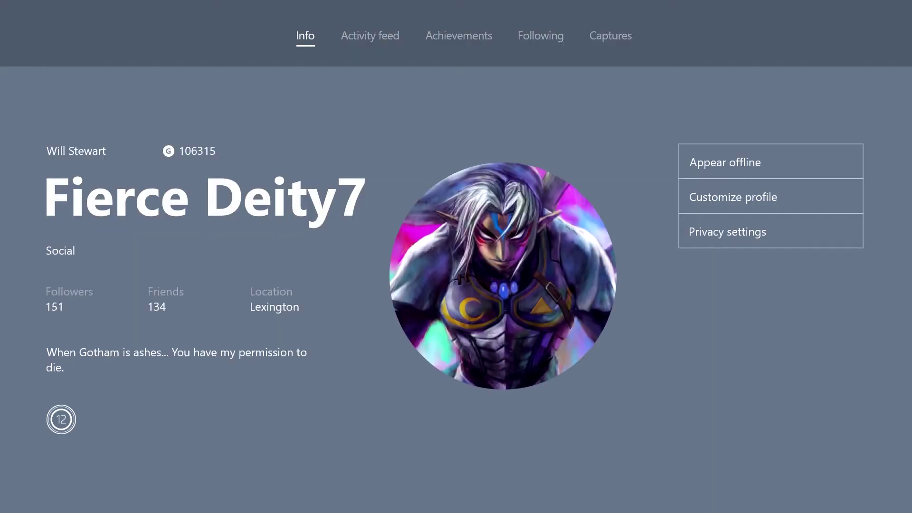
{"action": "key", "text": "Down"}
{"action": "key", "text": "Return"}
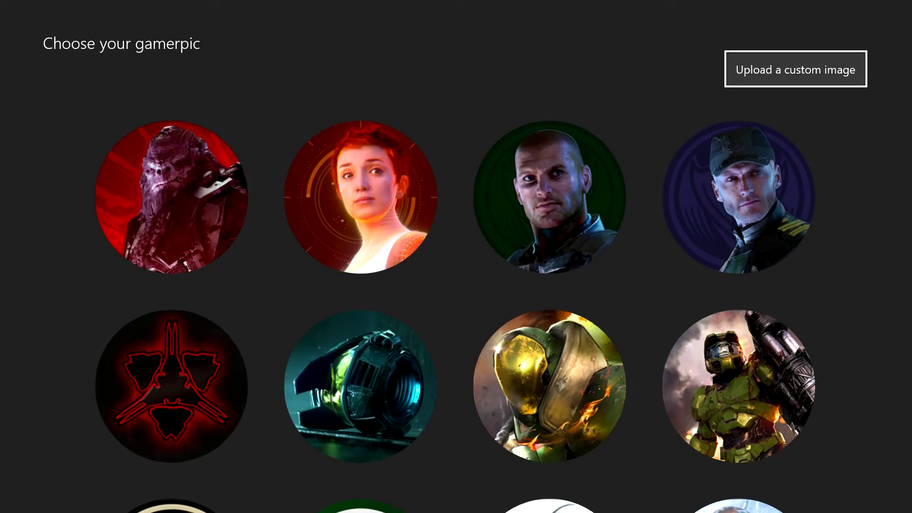
Start uploading a custom gamerpic and switch the file source to OneDrive
{"action": "key", "text": "Return"}
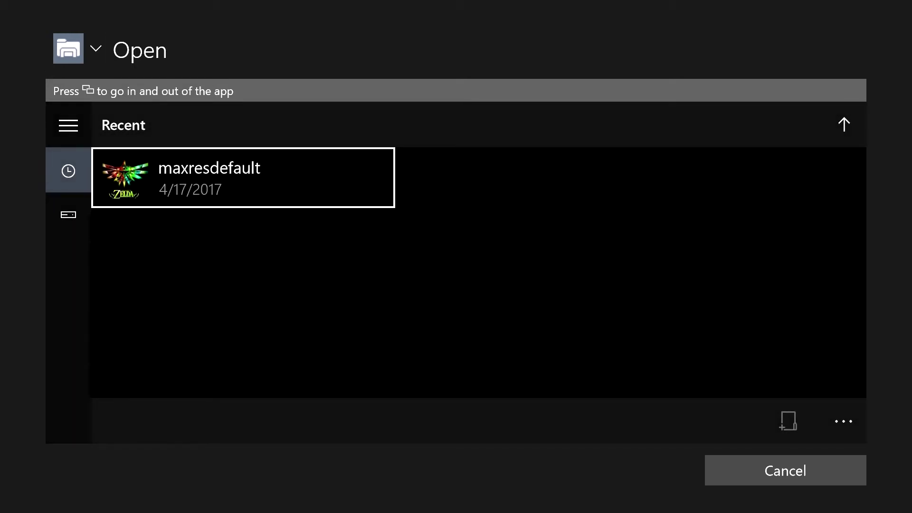
{"action": "key", "text": "Down"}
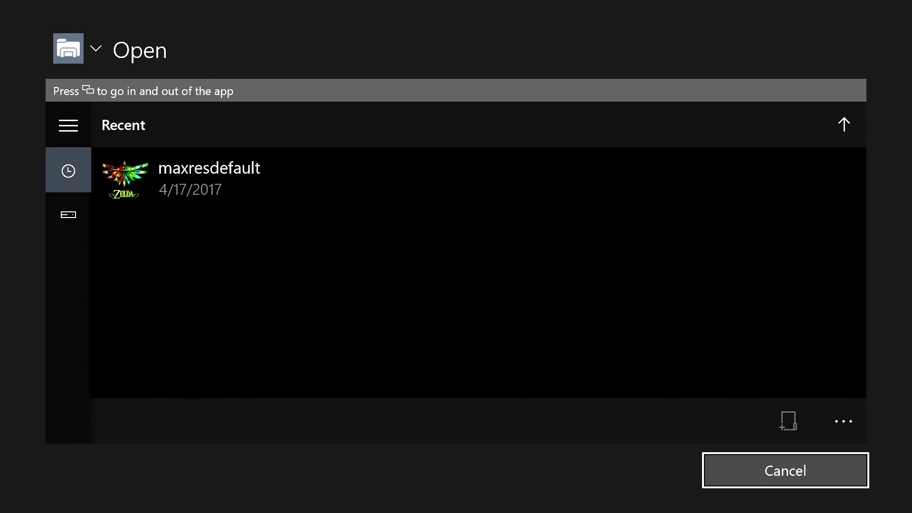
{"action": "key", "text": "Tab"}
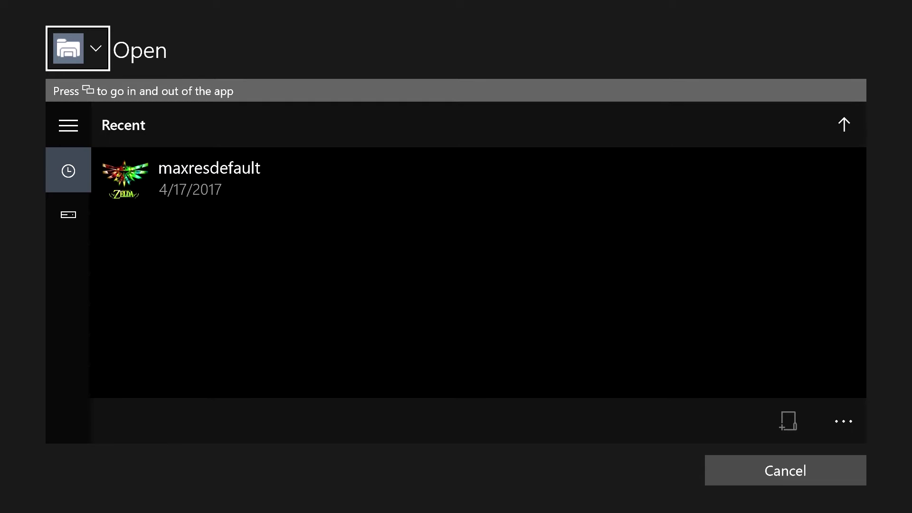
{"action": "key", "text": "Return"}
{"action": "key", "text": "Down"}
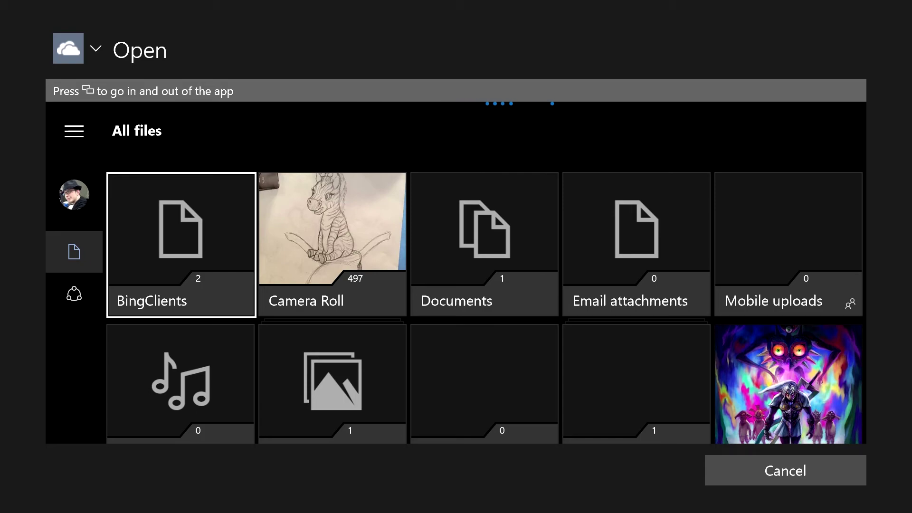
Choose the Fierce Deity artwork from OneDrive as the picture
{"action": "key", "text": "Down"}
{"action": "key", "text": "Right"}
{"action": "key", "text": "Right"}
{"action": "key", "text": "Right"}
{"action": "key", "text": "Right"}
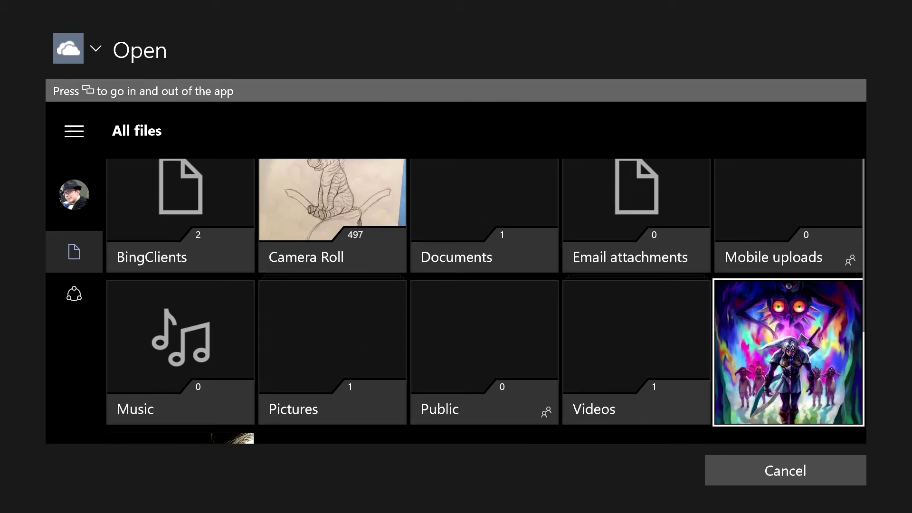
{"action": "key", "text": "Return"}
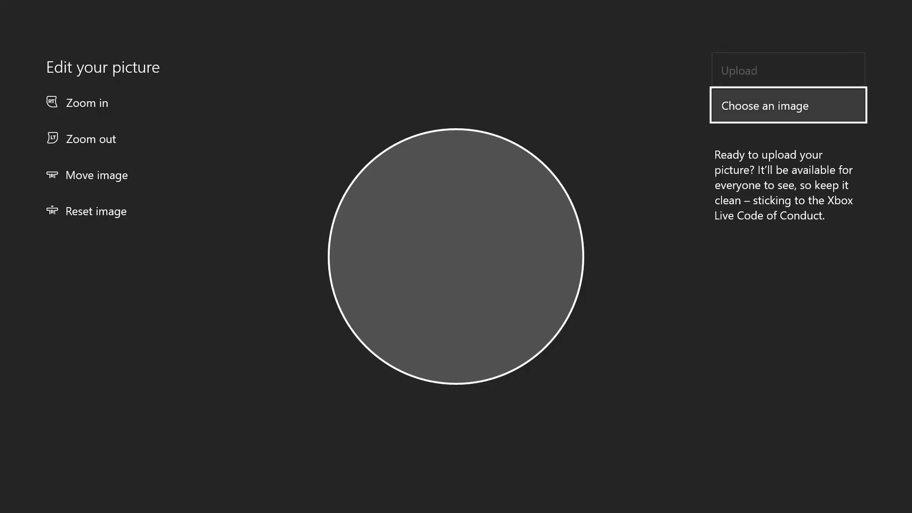
Zoom the Fierce Deity artwork in and centre the figure in the crop circle
{"action": "key", "text": "Down"}
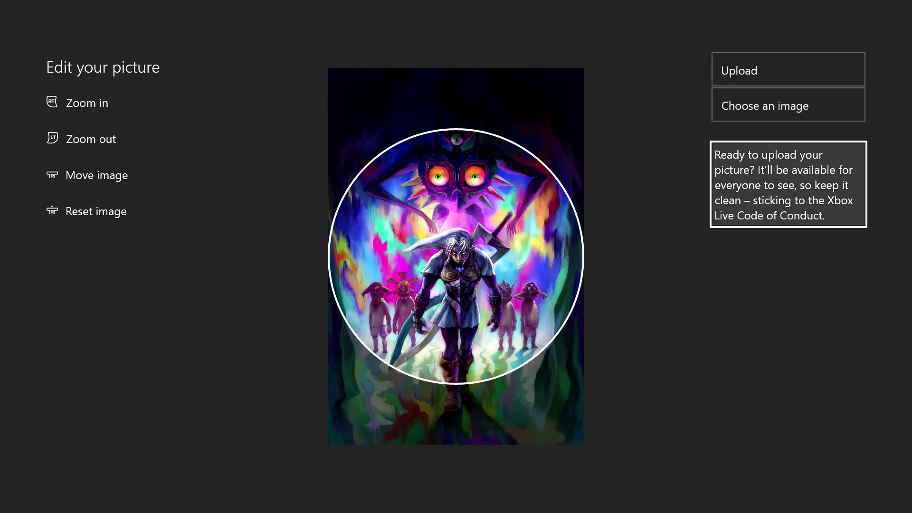
{"action": "key", "text": "Up"}
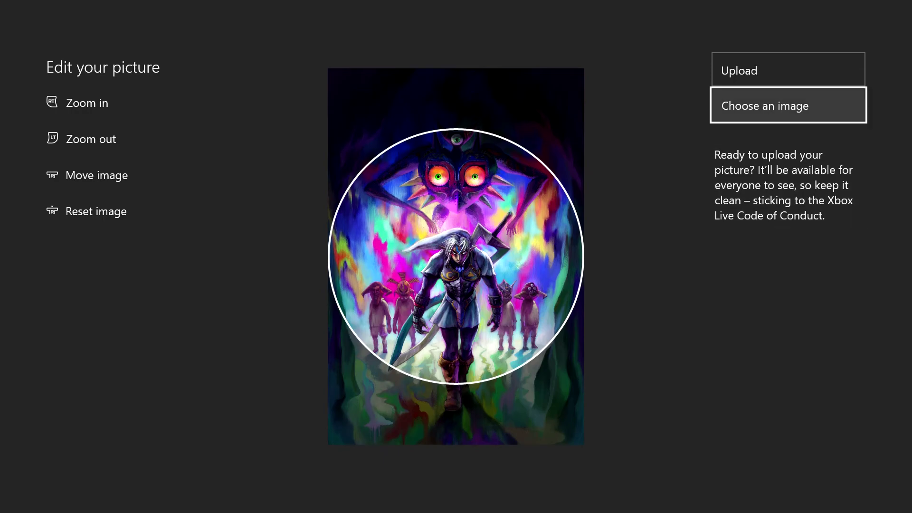
{"action": "key", "text": "Down"}
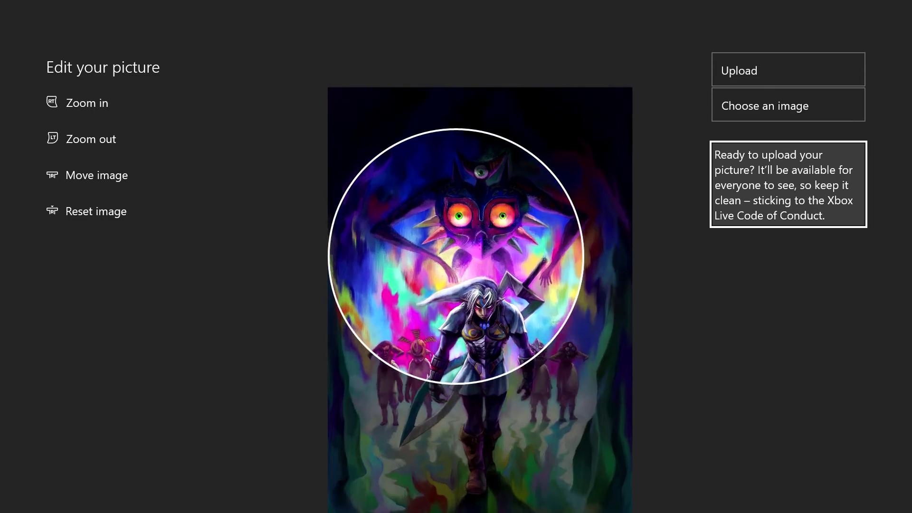
{"action": "key", "text": "Down"}
{"action": "key", "text": "Down"}
{"action": "key", "text": "Down"}
{"action": "key", "text": "Down"}
{"action": "key", "text": "Down"}
{"action": "key", "text": "Down"}
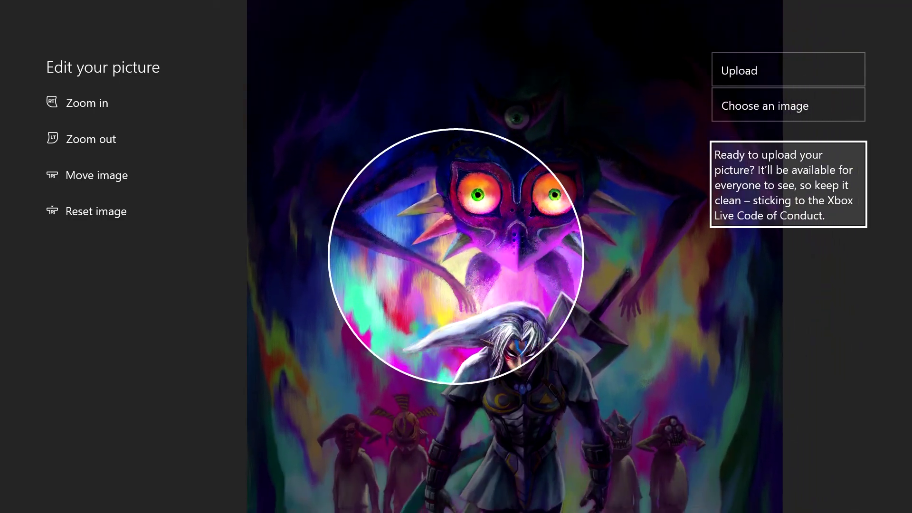
{"action": "key", "text": "Down"}
{"action": "key", "text": "Down"}
{"action": "key", "text": "Down"}
{"action": "key", "text": "Down"}
{"action": "key", "text": "Down"}
{"action": "key", "text": "Down"}
{"action": "key", "text": "Down"}
{"action": "key", "text": "Down"}
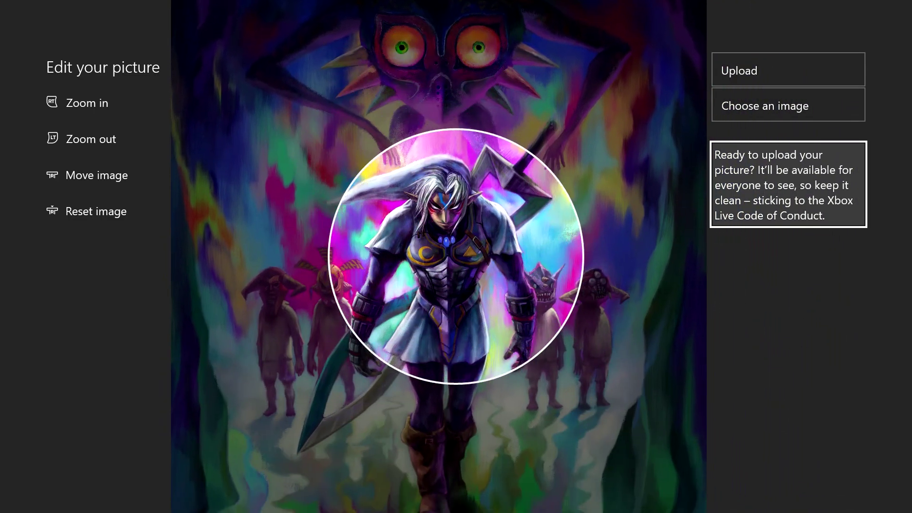